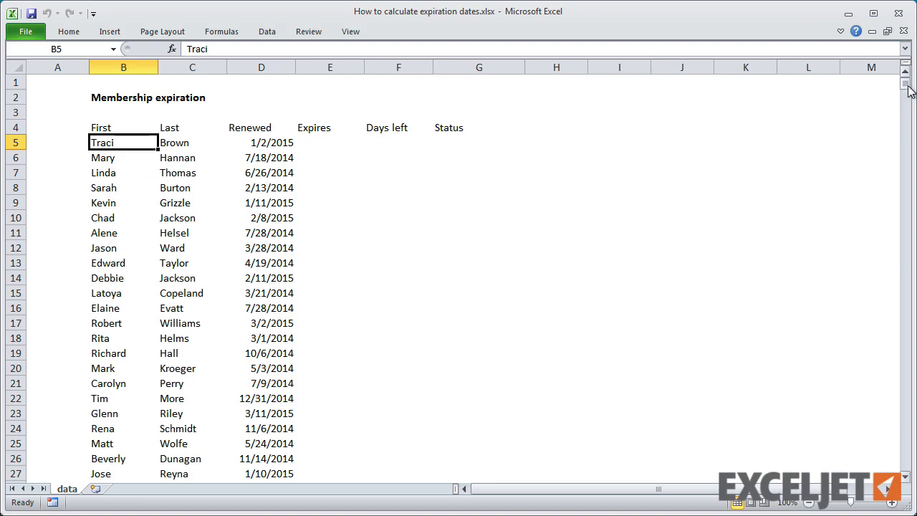
# - Adjust the worksheet view before creating the membership table
pyautogui.moveTo(908, 88)
pyautogui.mouseDown()
pyautogui.moveTo(913, 475)
pyautogui.moveTo(908, 86)
pyautogui.mouseUp()
# - Convert the membership range B4:G100 into a table with headers First through Status
pyautogui.hotkey('ctrl', 't')
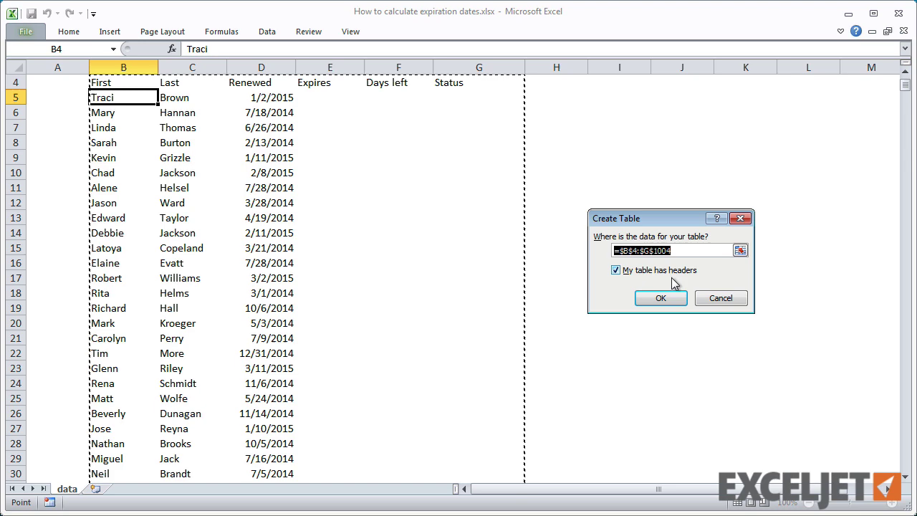
pyautogui.click(670, 298)
pyautogui.scroll(1, 670, 296)
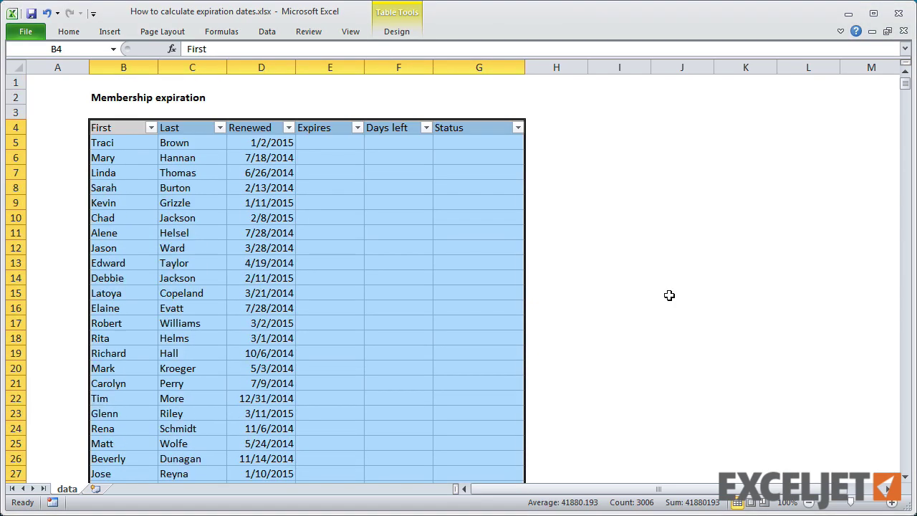
pyautogui.click(321, 141)
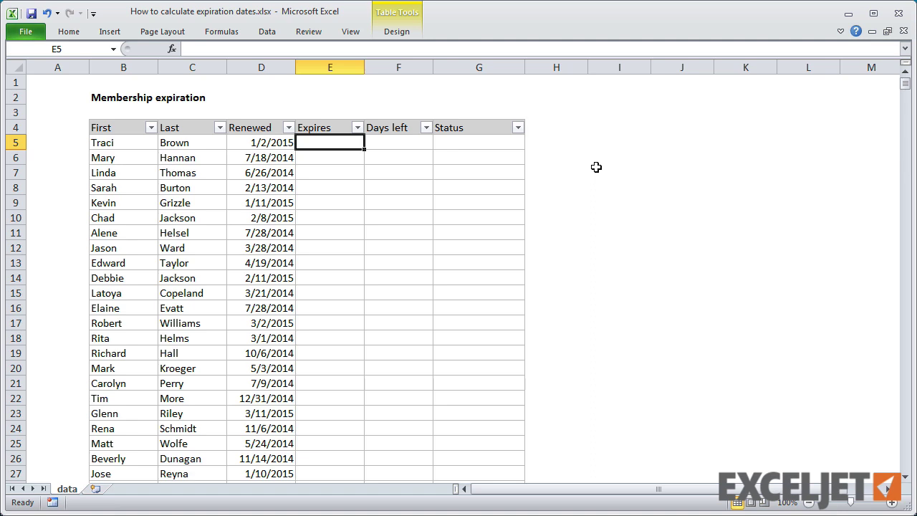
# - Fill the Expires column with =D5+365, each renewal date plus 365 days
pyautogui.write('=')
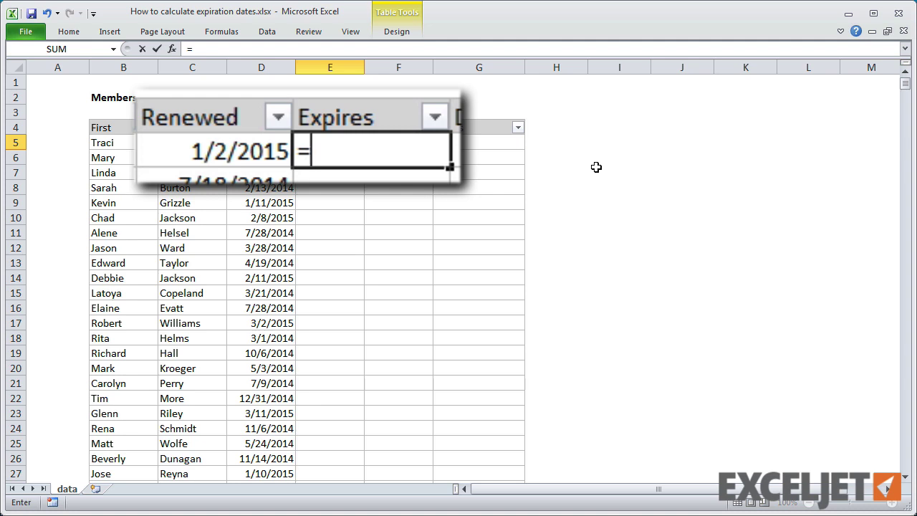
pyautogui.write('D5')
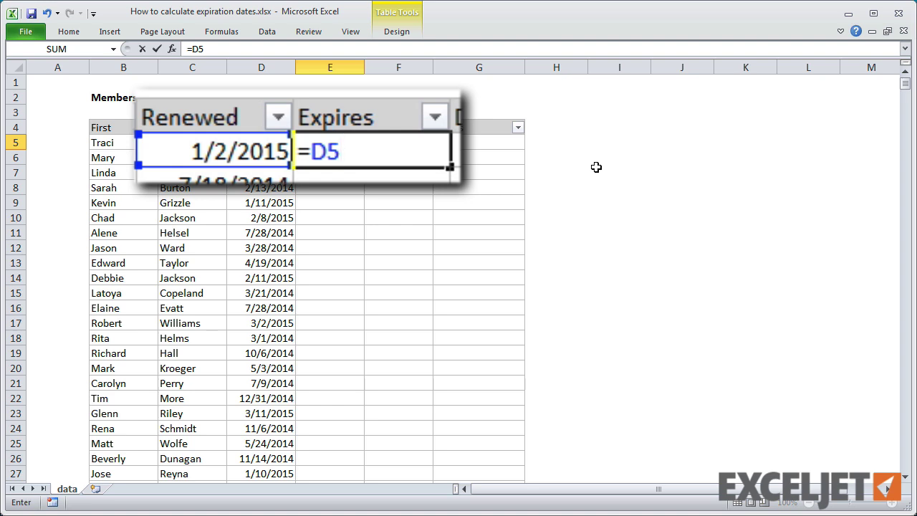
pyautogui.write('+365')
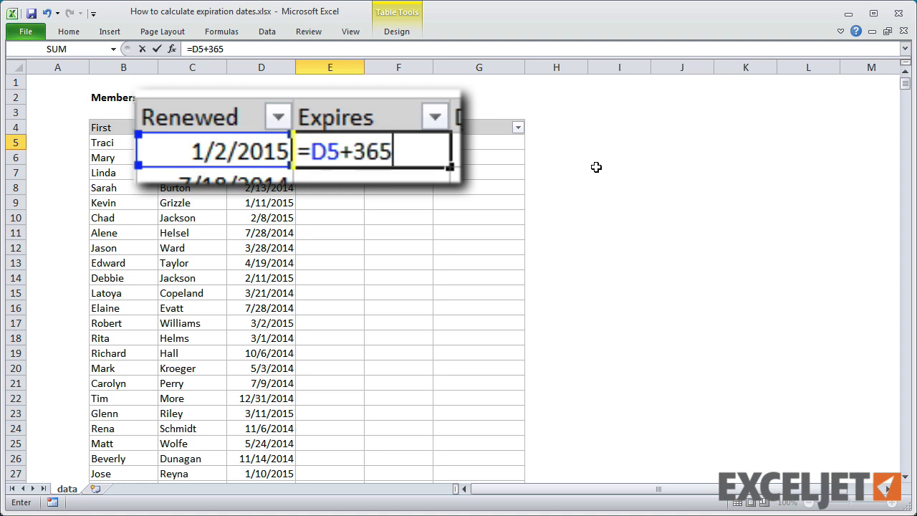
pyautogui.press('Return')
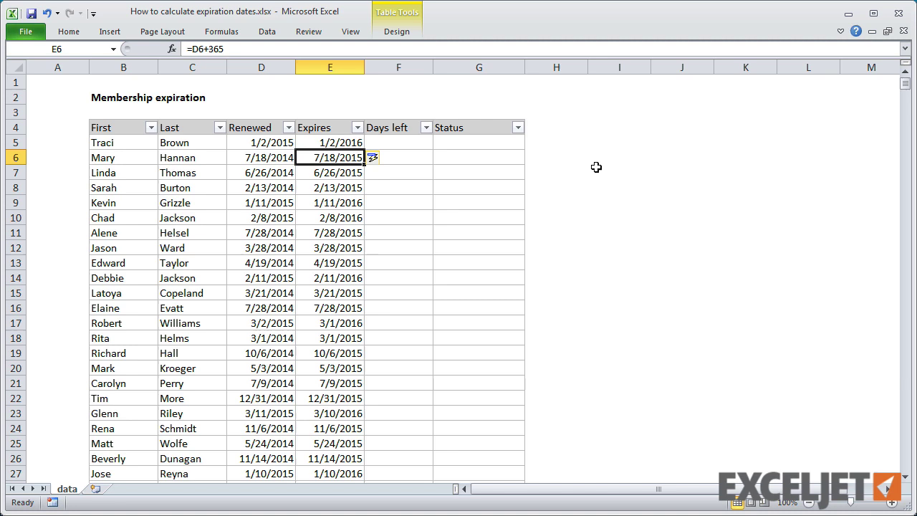
pyautogui.click(413, 144)
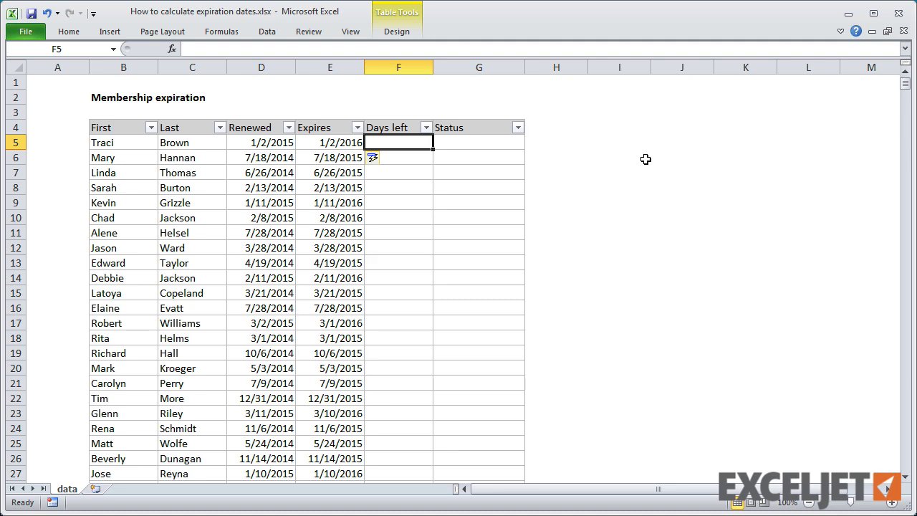
# - Fill the Days left column with =E5-TODAY() starting in F5
pyautogui.write('=')
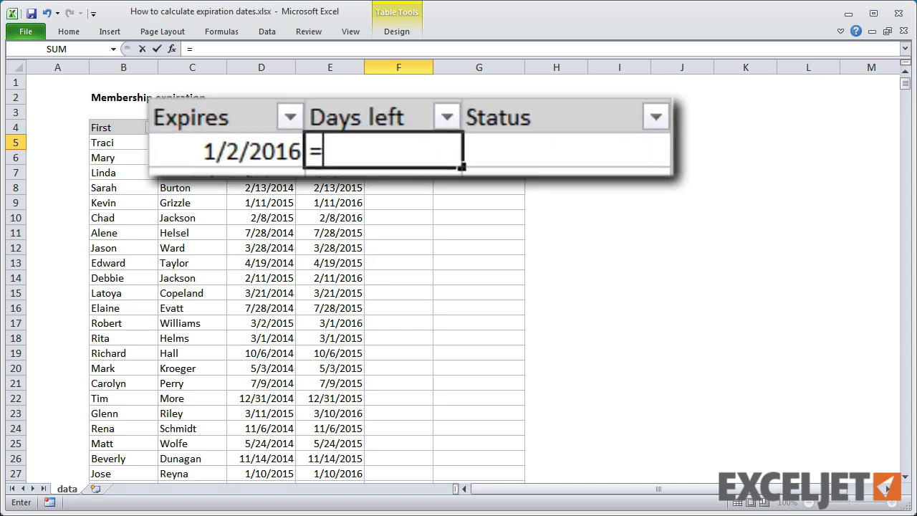
pyautogui.write('E5')
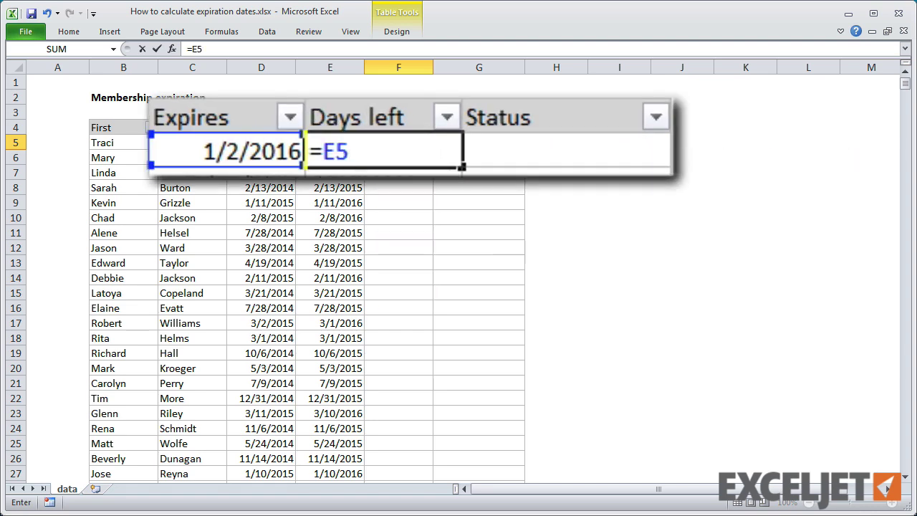
pyautogui.write('-t')
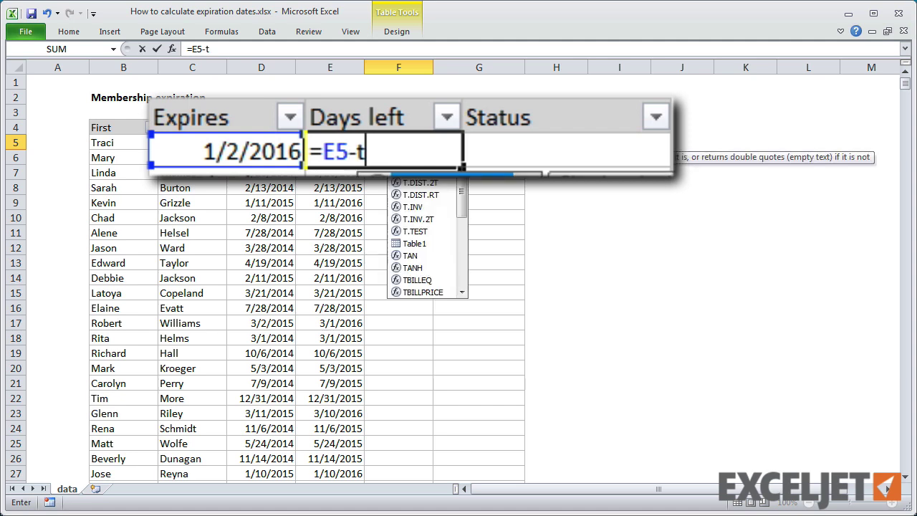
pyautogui.write('oday()')
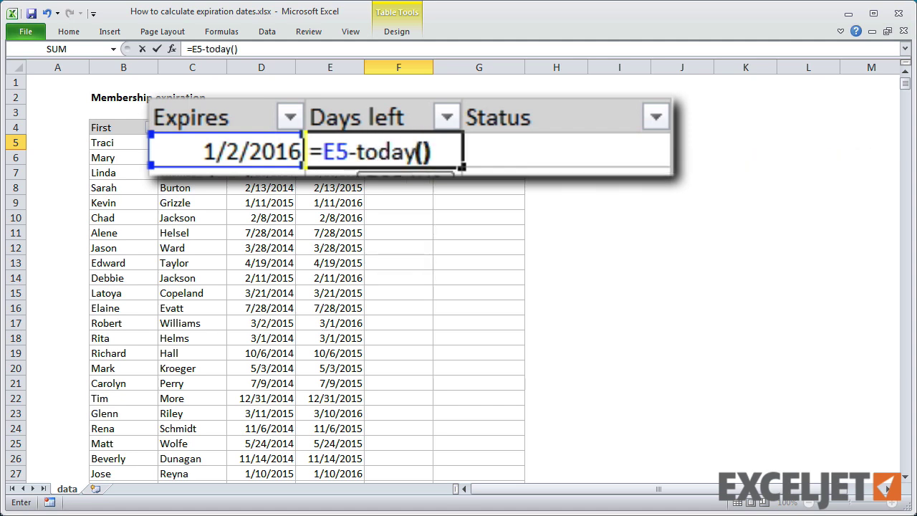
pyautogui.press('Return')
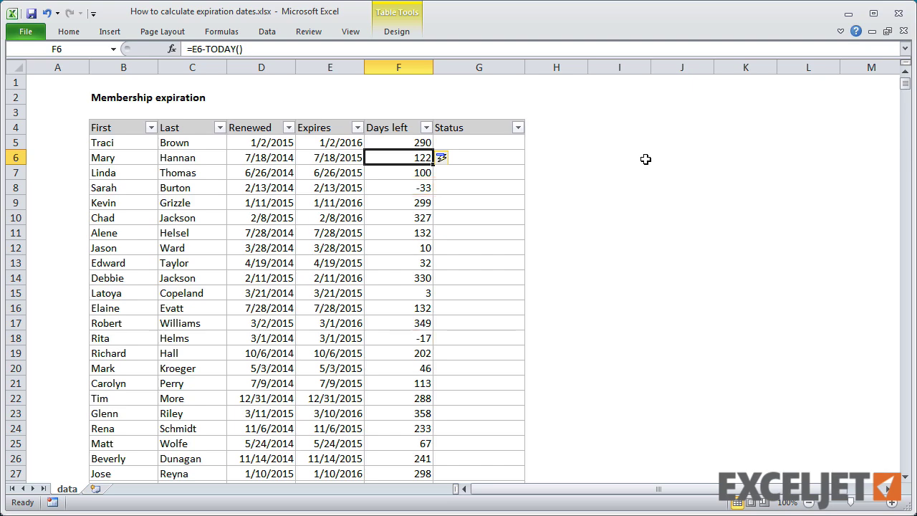
# - Enter =IF(F5<0,"Expired",IF(F5<30,"Expiring soon","")) in G5 to fill the Status column
pyautogui.hotkey('ctrl', 'F1')
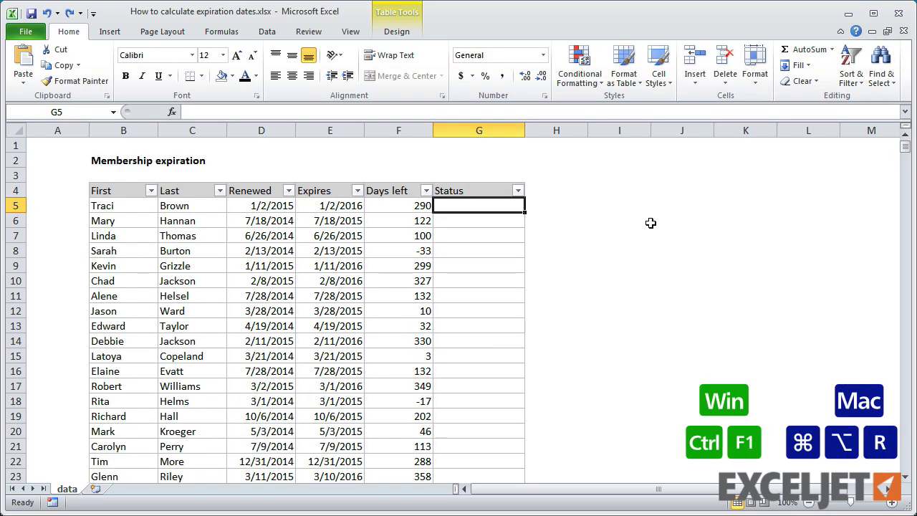
pyautogui.doubleClick(520, 205)
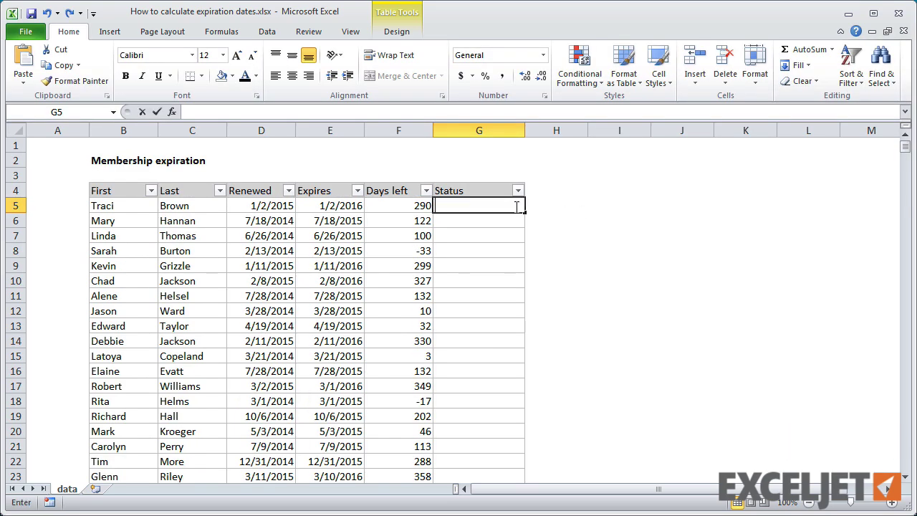
pyautogui.hotkey('ctrl', 'v')
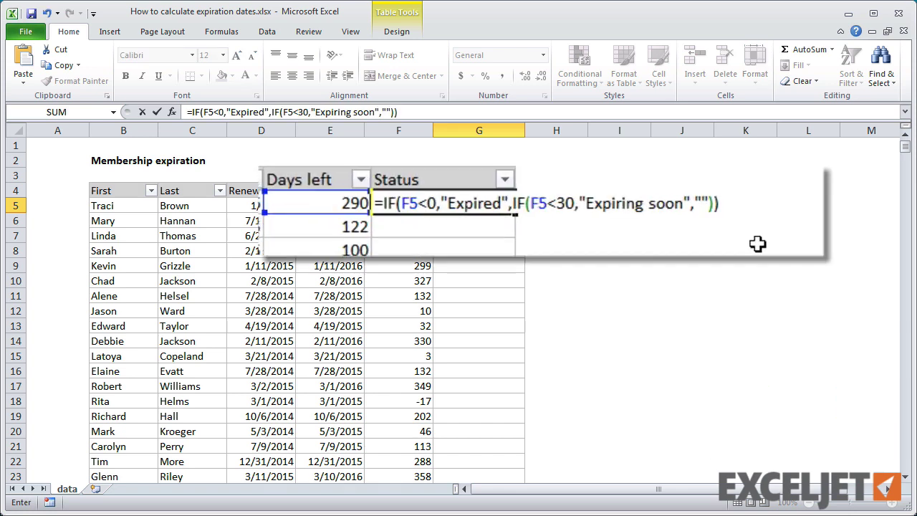
pyautogui.click(330, 200)
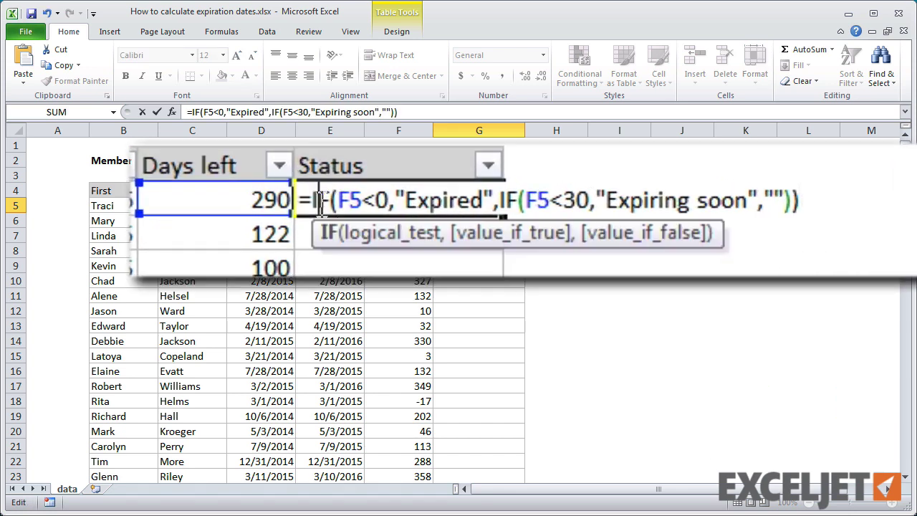
pyautogui.click(374, 233)
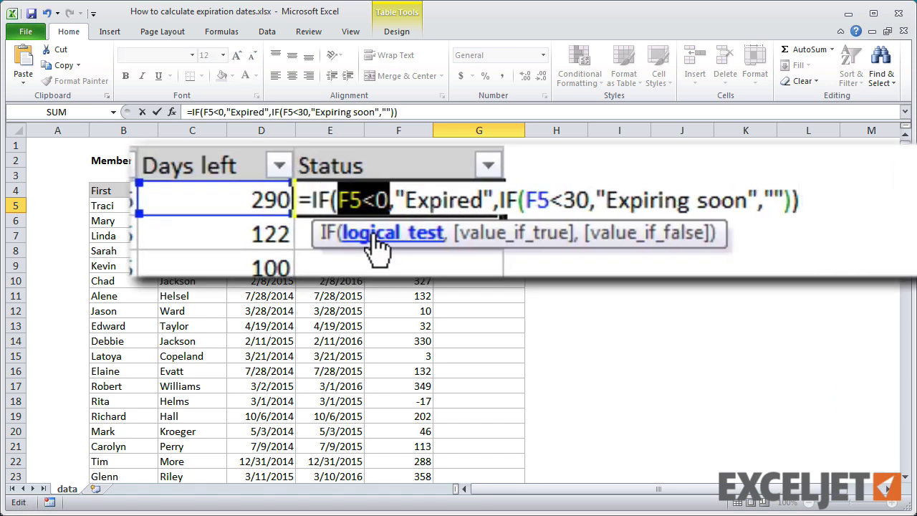
pyautogui.click(476, 233)
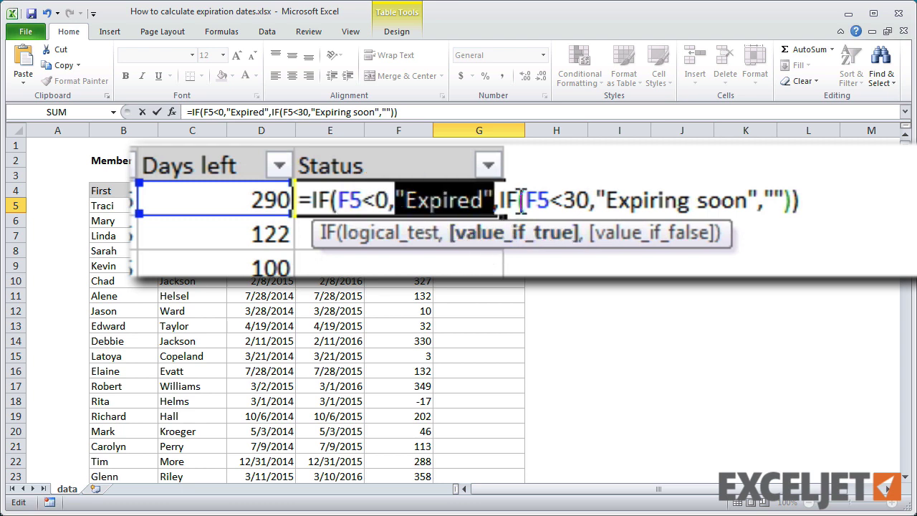
pyautogui.click(536, 200)
pyautogui.click(560, 239)
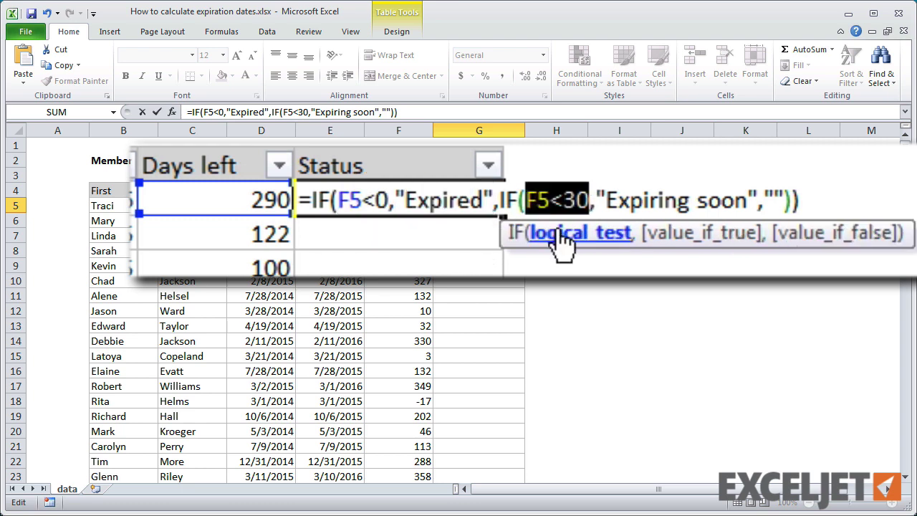
pyautogui.click(675, 236)
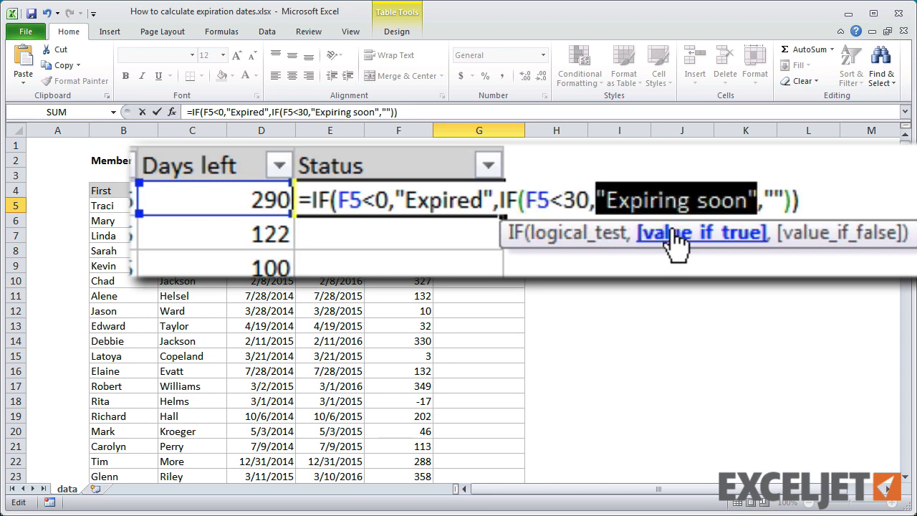
pyautogui.click(824, 240)
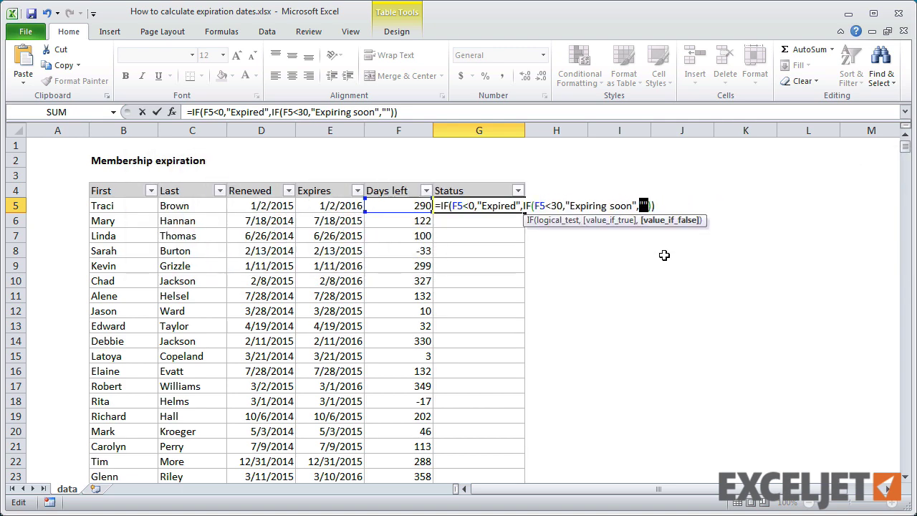
pyautogui.press('Return')
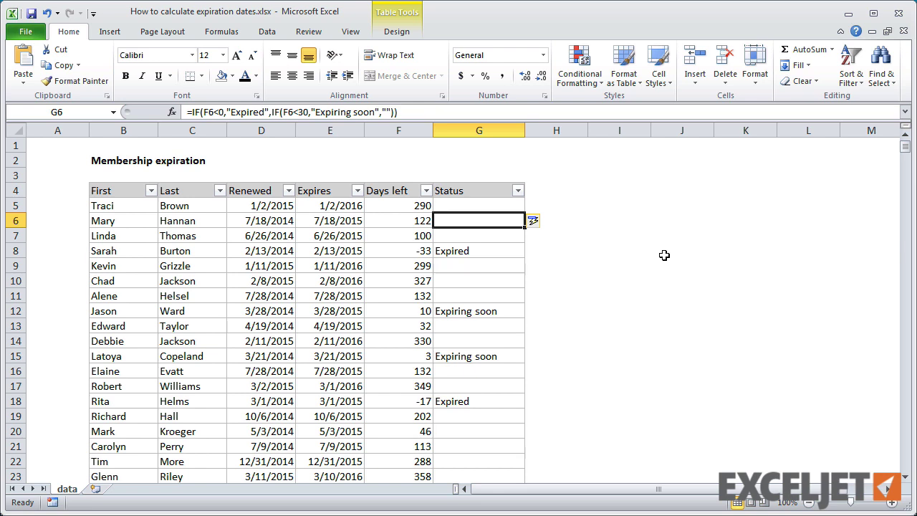
# - Select the table data and create a new formula rule =$G5="Expired"
pyautogui.hotkey('ctrl', 'a')
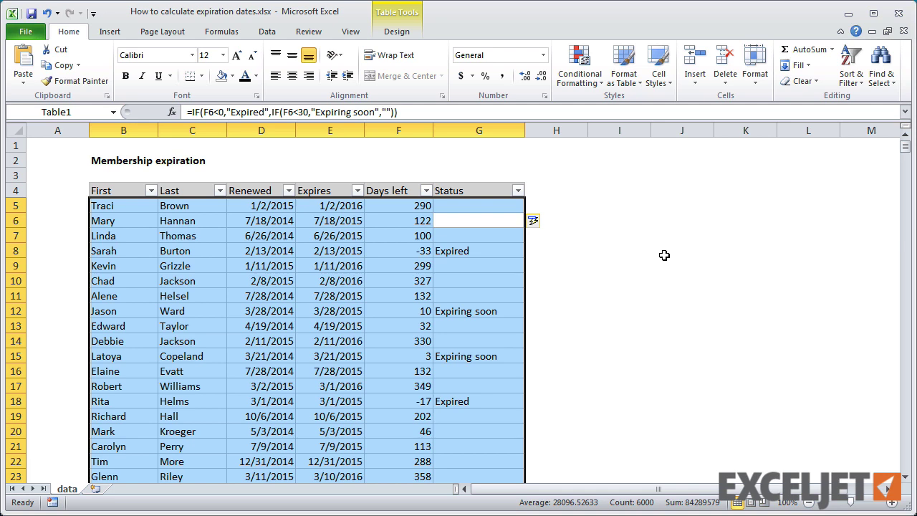
pyautogui.hotkey('ctrl', '.')
pyautogui.hotkey('ctrl', '.')
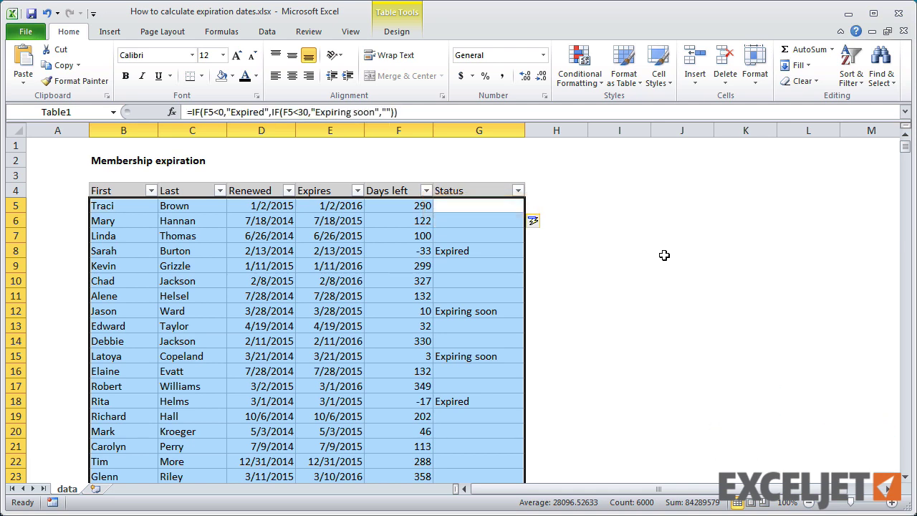
pyautogui.click(578, 79)
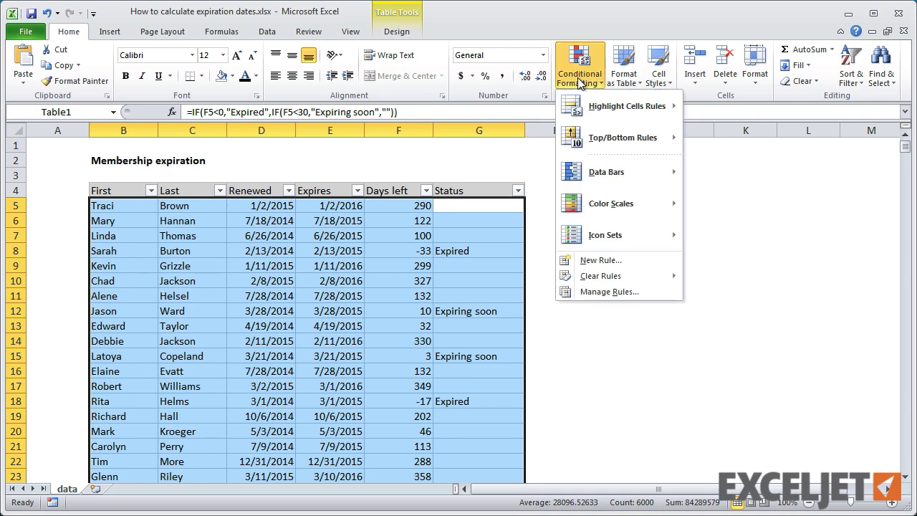
pyautogui.click(600, 262)
pyautogui.click(601, 271)
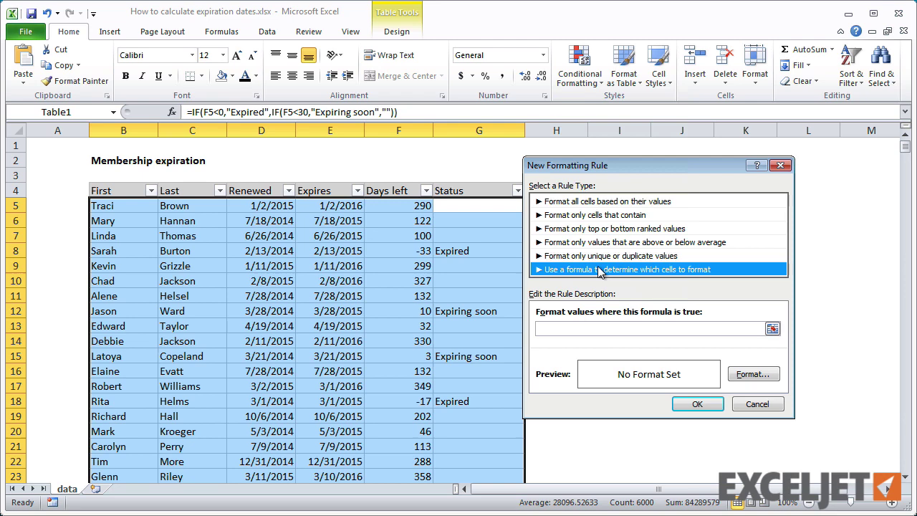
pyautogui.moveTo(638, 166); pyautogui.dragTo(681, 169)
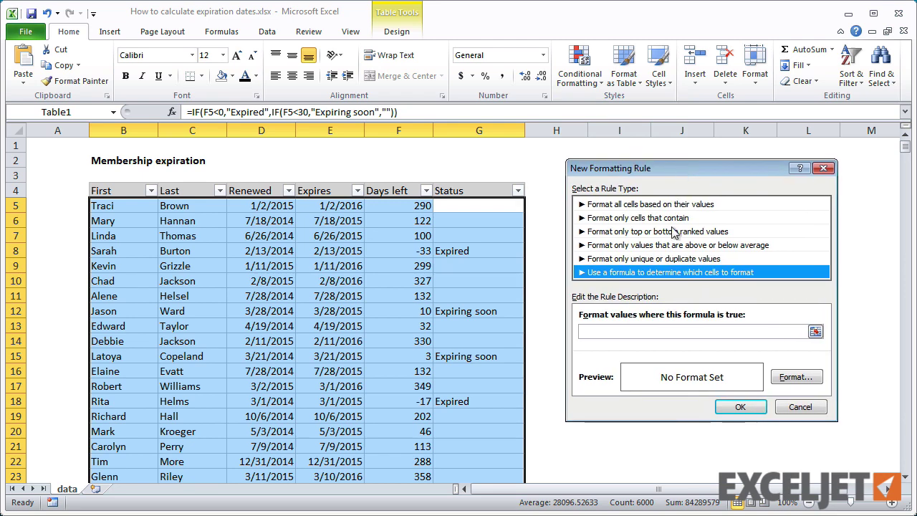
pyautogui.click(645, 331)
pyautogui.write('=$')
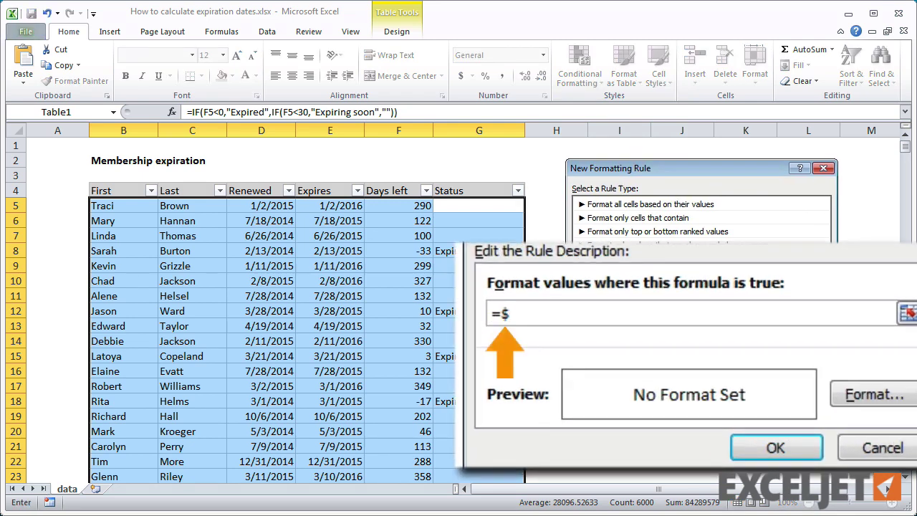
pyautogui.write('G5="Expired"')
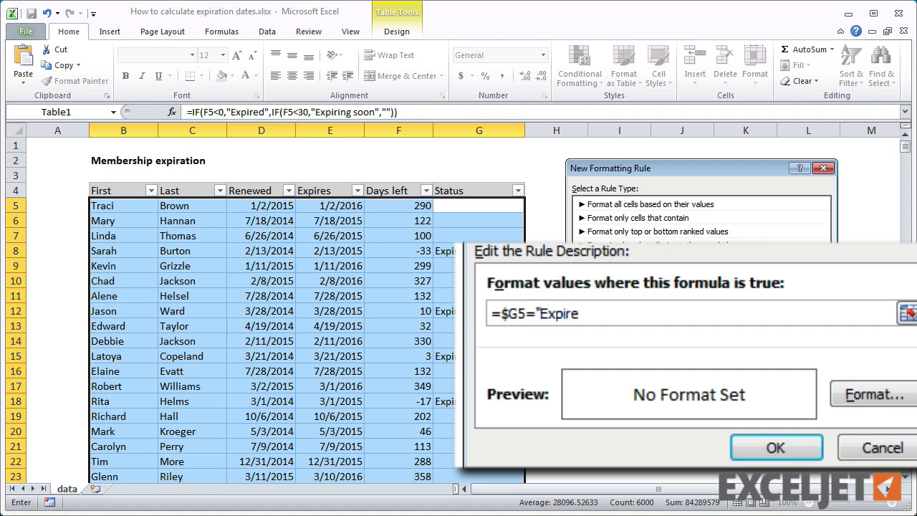
# - Give the Expired rule a custom pink fill and apply it
pyautogui.click(796, 377)
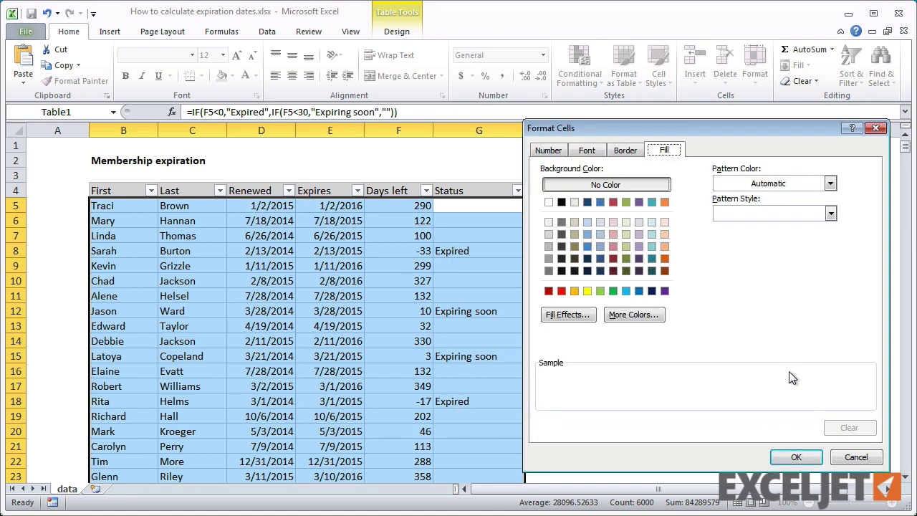
pyautogui.click(634, 316)
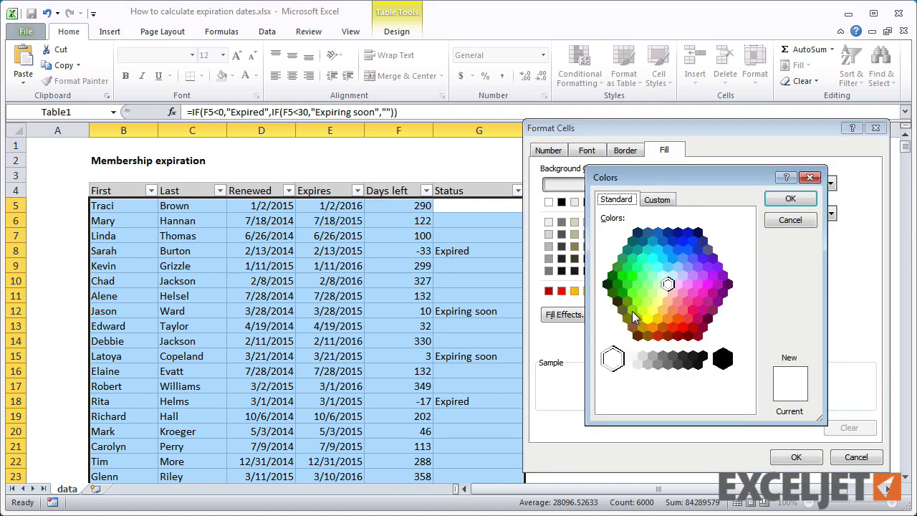
pyautogui.click(687, 287)
pyautogui.click(785, 198)
pyautogui.click(797, 457)
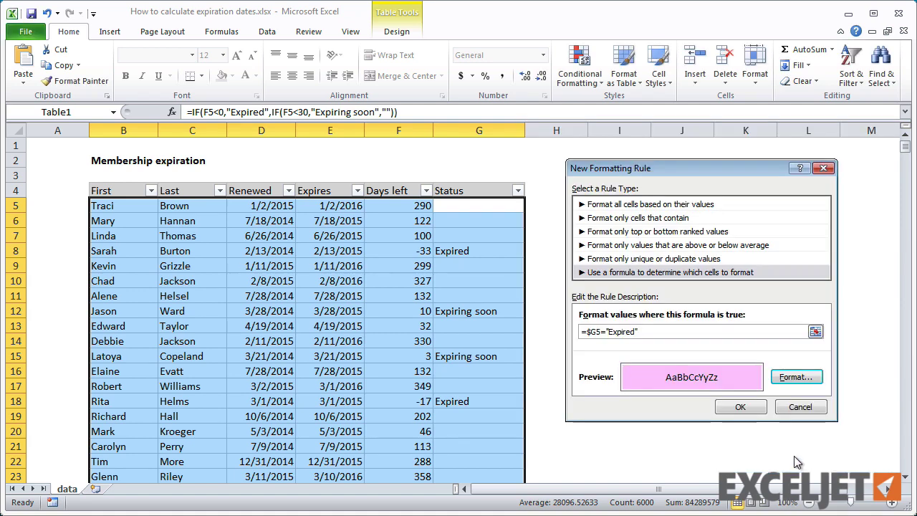
pyautogui.click(758, 411)
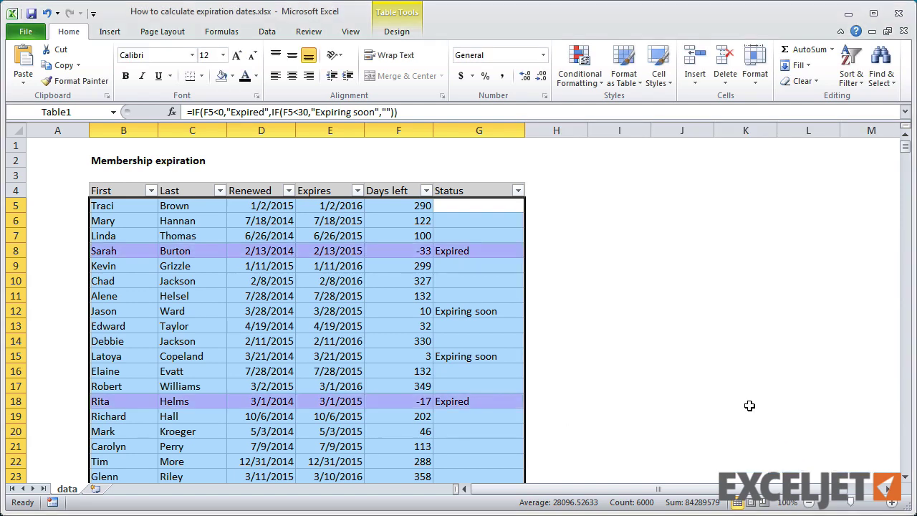
# - Create a second formula rule =$G5="Expiring soon"
pyautogui.click(579, 66)
pyautogui.click(602, 260)
pyautogui.click(620, 256)
pyautogui.moveTo(622, 152); pyautogui.dragTo(660, 153)
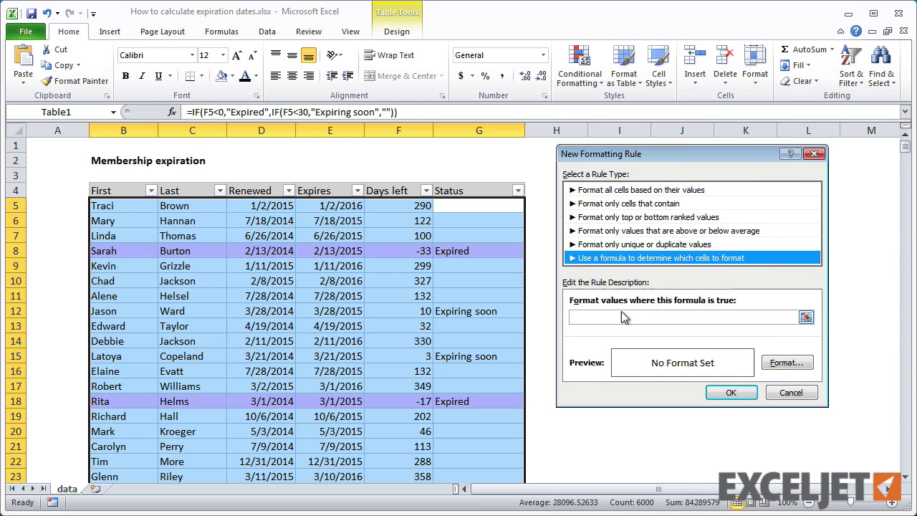
pyautogui.click(625, 317)
pyautogui.write('=$G5')
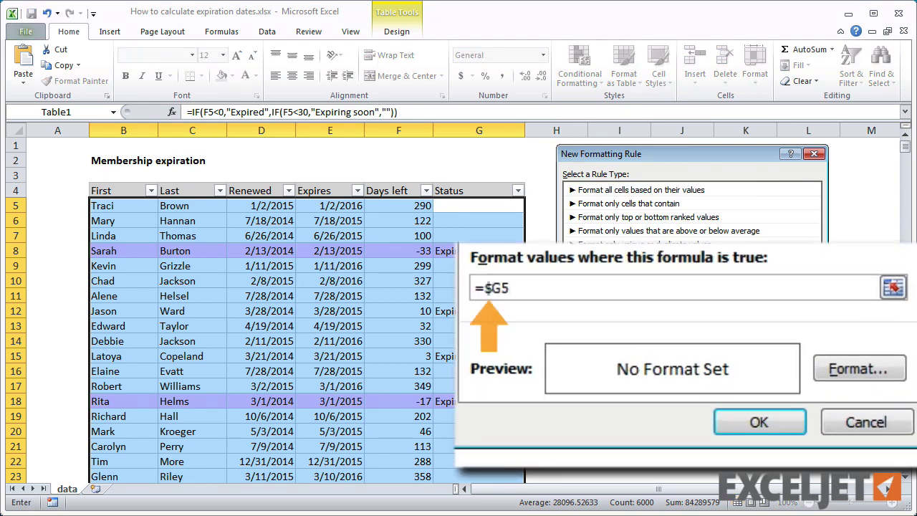
pyautogui.write('="Expiring soon"')
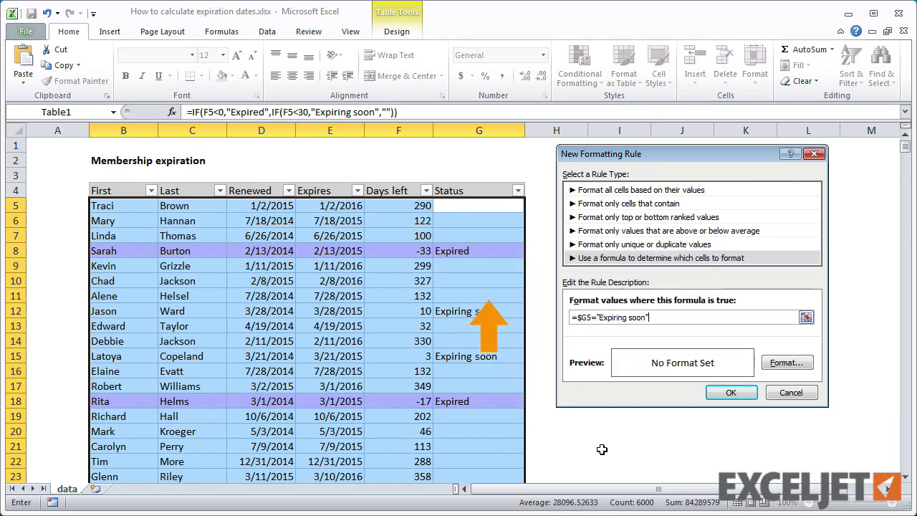
# - Give the Expiring soon rule a pale yellow fill and apply it
pyautogui.click(781, 364)
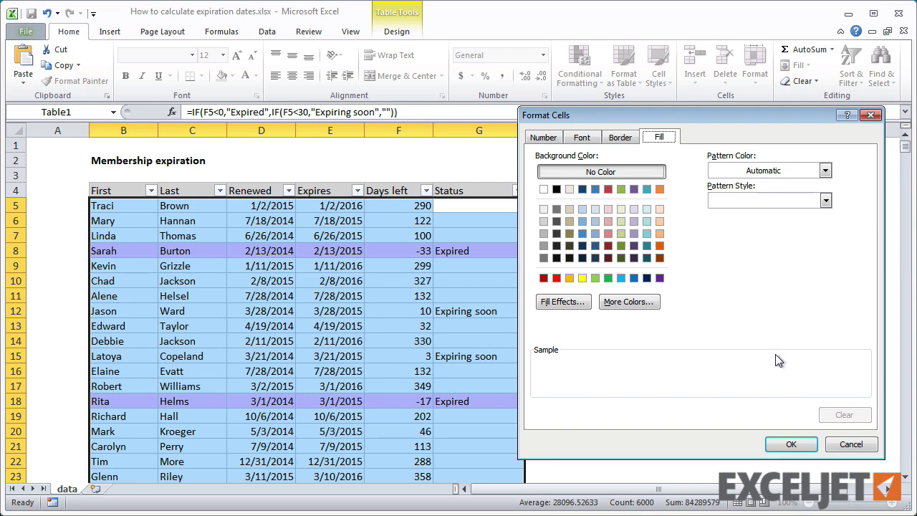
pyautogui.click(641, 303)
pyautogui.click(657, 280)
pyautogui.click(781, 185)
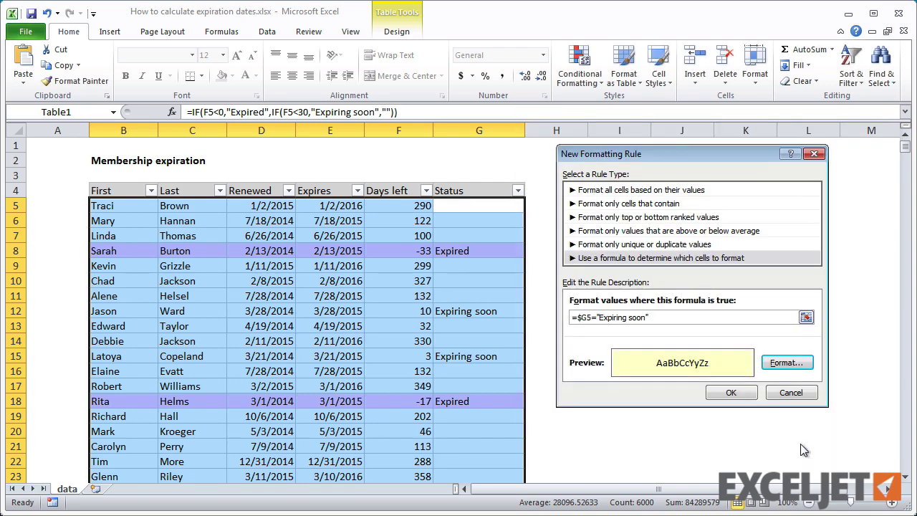
pyautogui.click(732, 392)
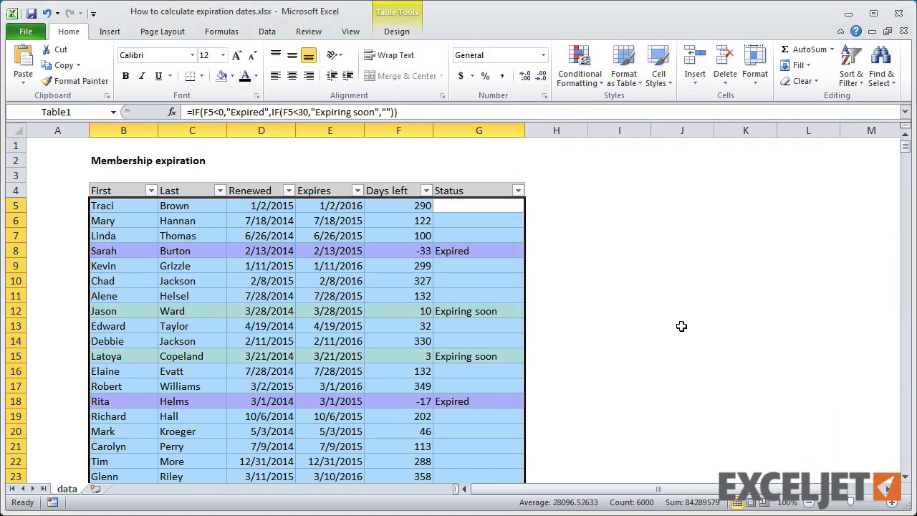
pyautogui.click(657, 296)
pyautogui.moveTo(911, 156)
pyautogui.mouseDown()
pyautogui.moveTo(906, 211)
pyautogui.moveTo(907, 147)
pyautogui.mouseUp()
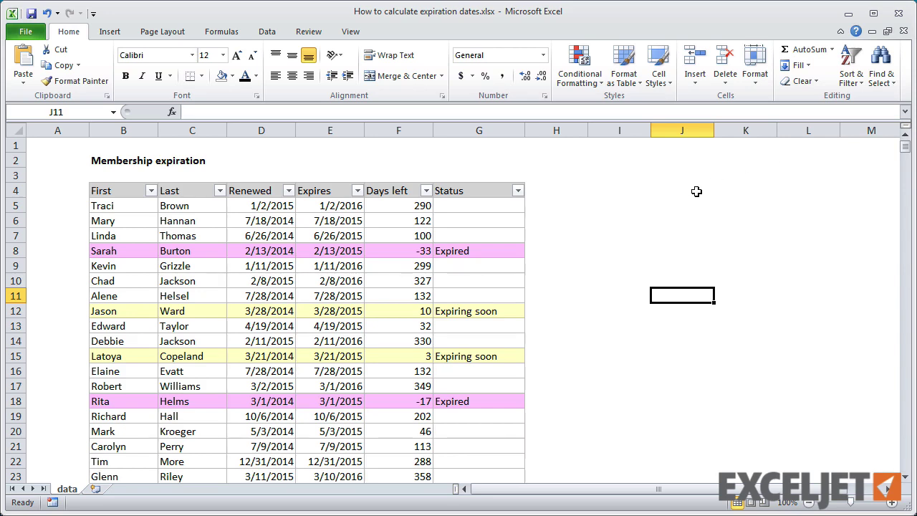
# - Replace the E5 formula with =EOMONTH(D5,12) for month-end expiry dates
pyautogui.click(333, 206)
pyautogui.write('=D5+365')
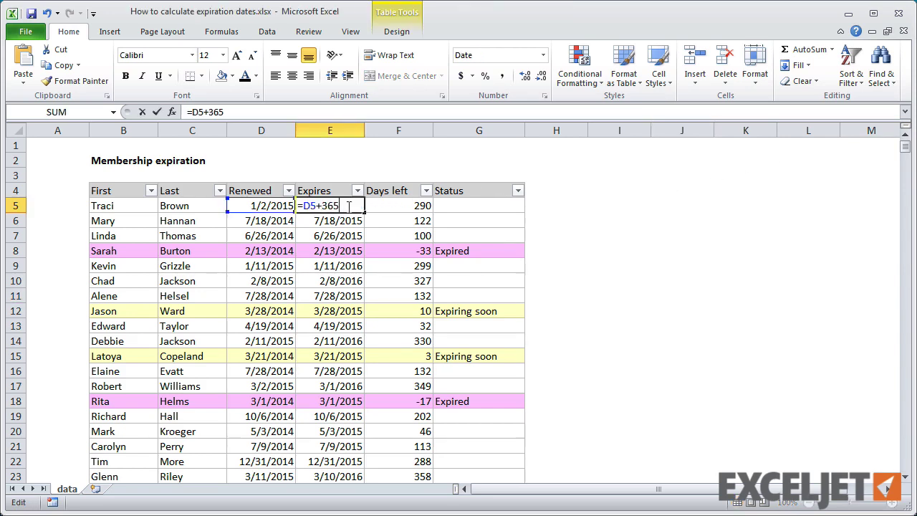
pyautogui.press('BackSpace')
pyautogui.press('BackSpace')
pyautogui.press('BackSpace')
pyautogui.press('BackSpace')
pyautogui.press('BackSpace')
pyautogui.press('BackSpace')
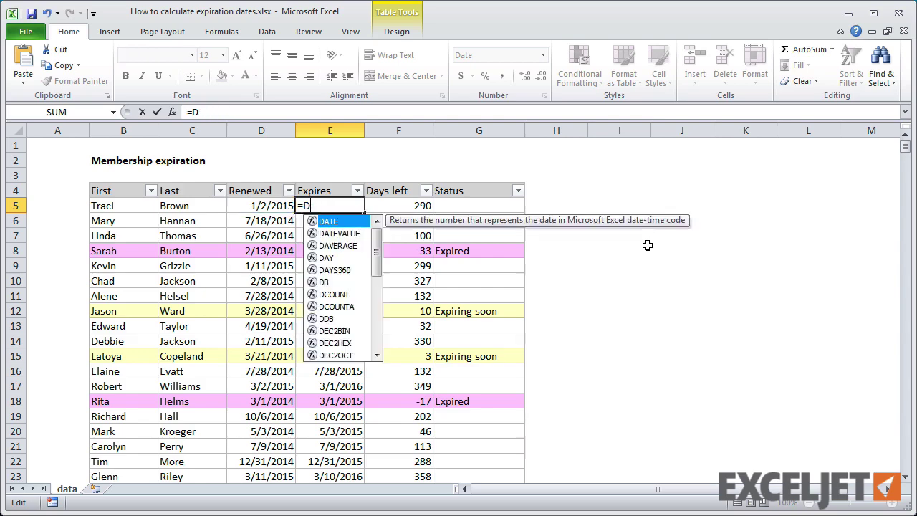
pyautogui.write('EO')
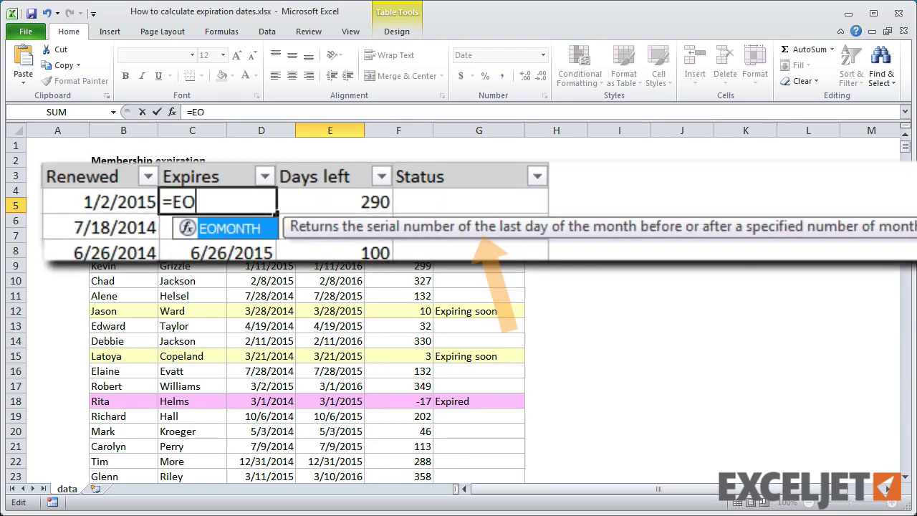
pyautogui.press('Tab')
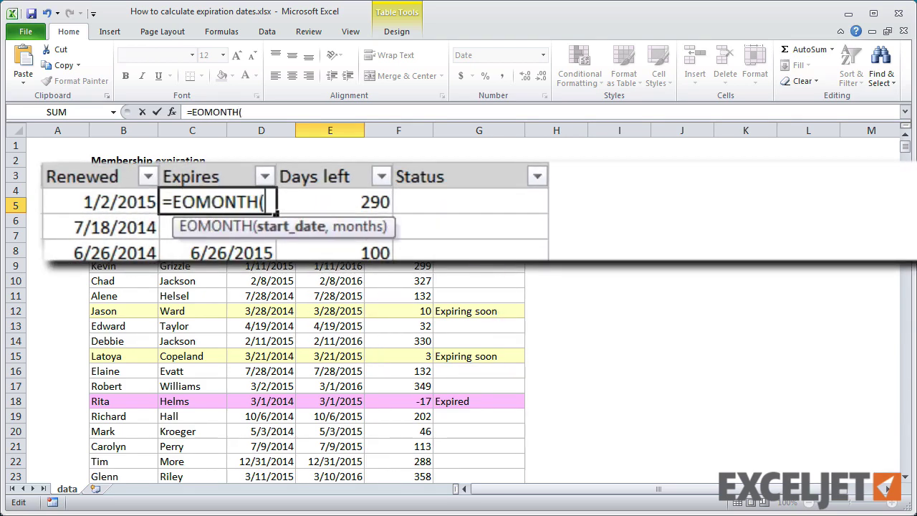
pyautogui.write('D5,12')
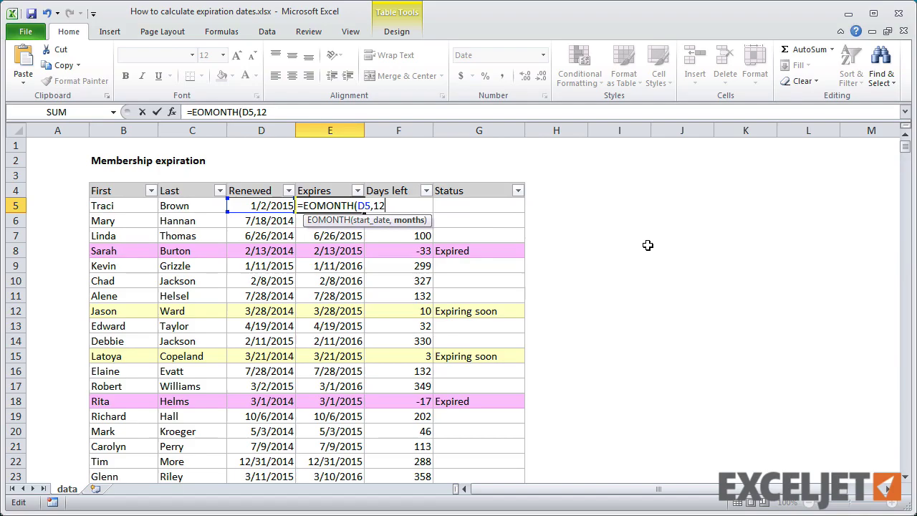
pyautogui.press('Return')
pyautogui.click(743, 205)
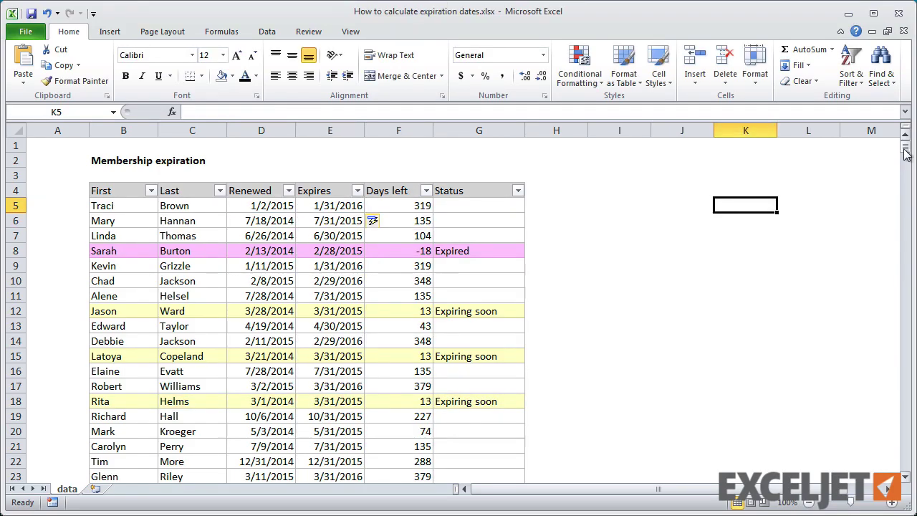